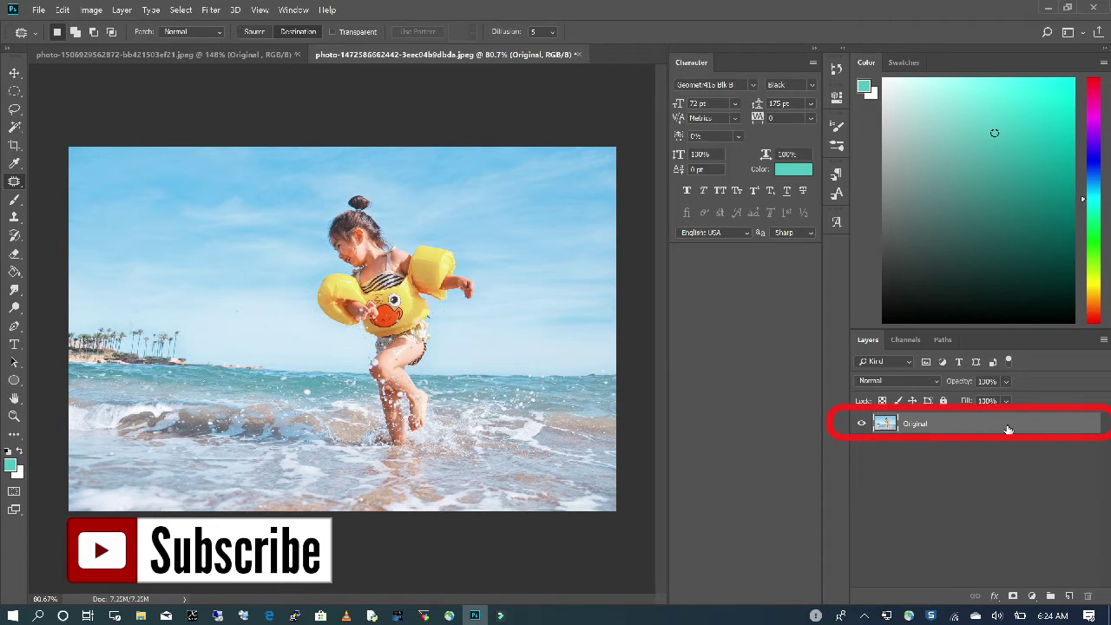
# Duplicate the Original layer and set the Patch tool to Content-Aware mode
pyautogui.moveTo(1010, 425)
pyautogui.mouseDown()
pyautogui.moveTo(1034, 466)
pyautogui.moveTo(1067, 592)
pyautogui.mouseUp()
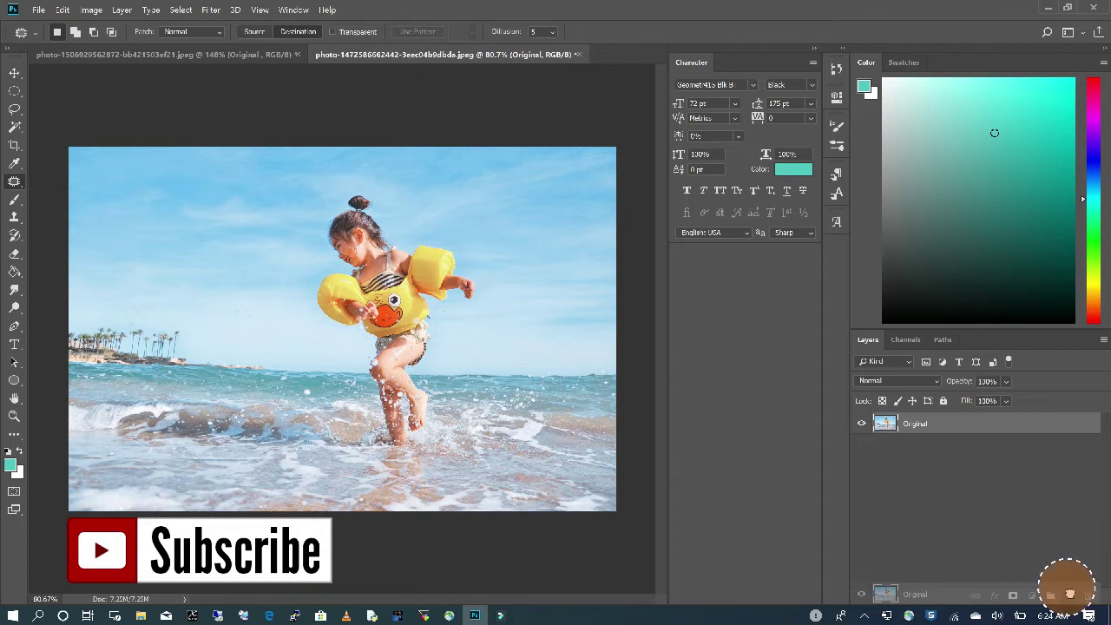
pyautogui.moveTo(1067, 593); pyautogui.dragTo(1066, 593)
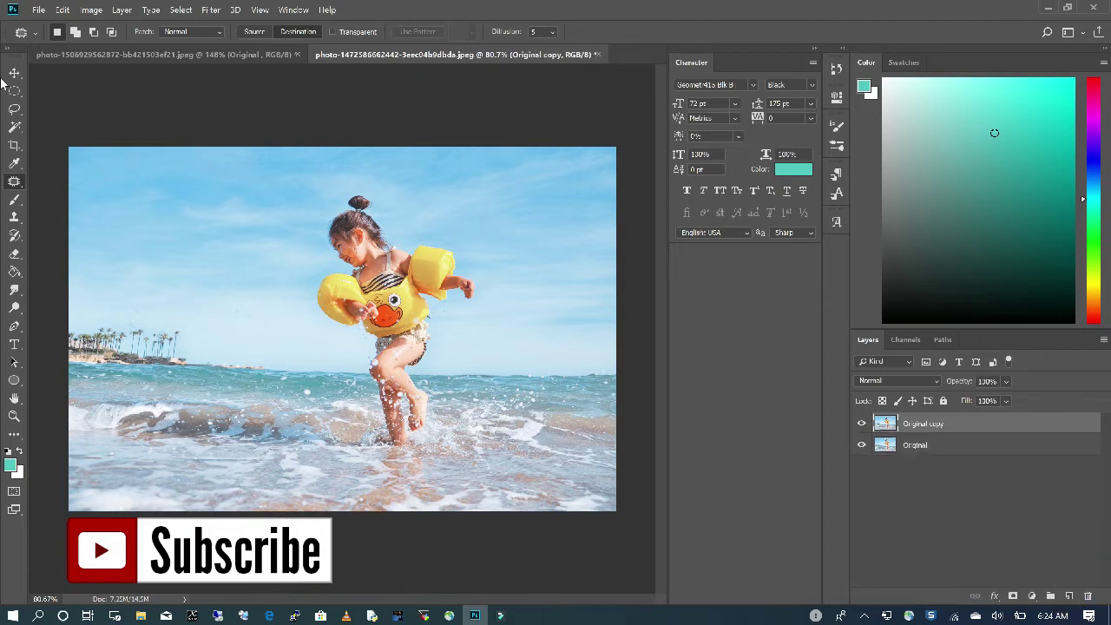
pyautogui.click(19, 184)
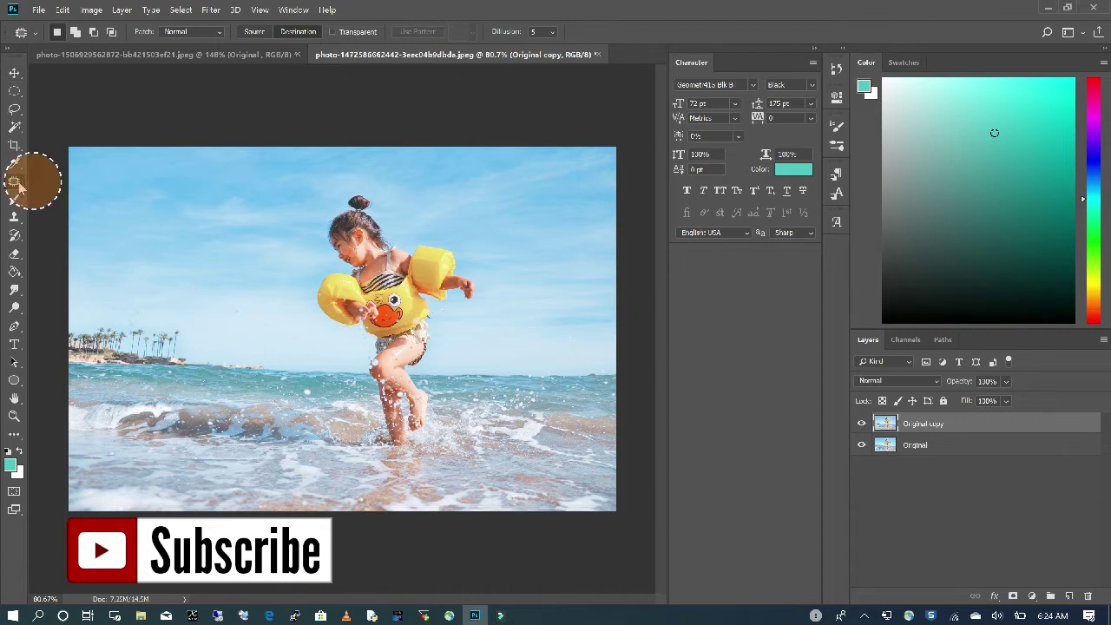
pyautogui.click(221, 33)
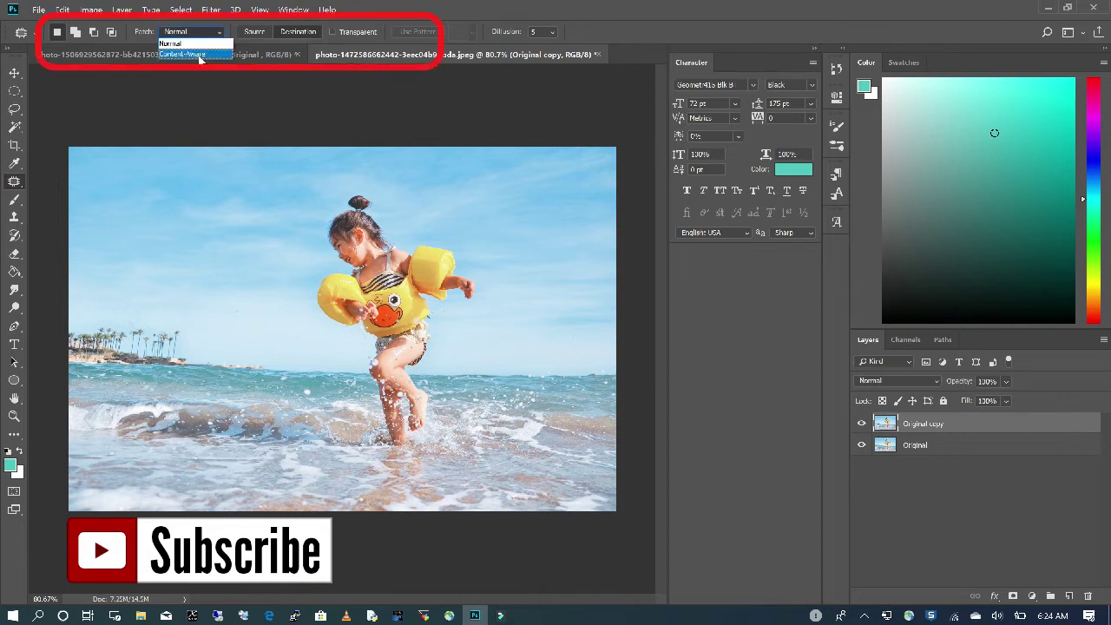
pyautogui.click(199, 55)
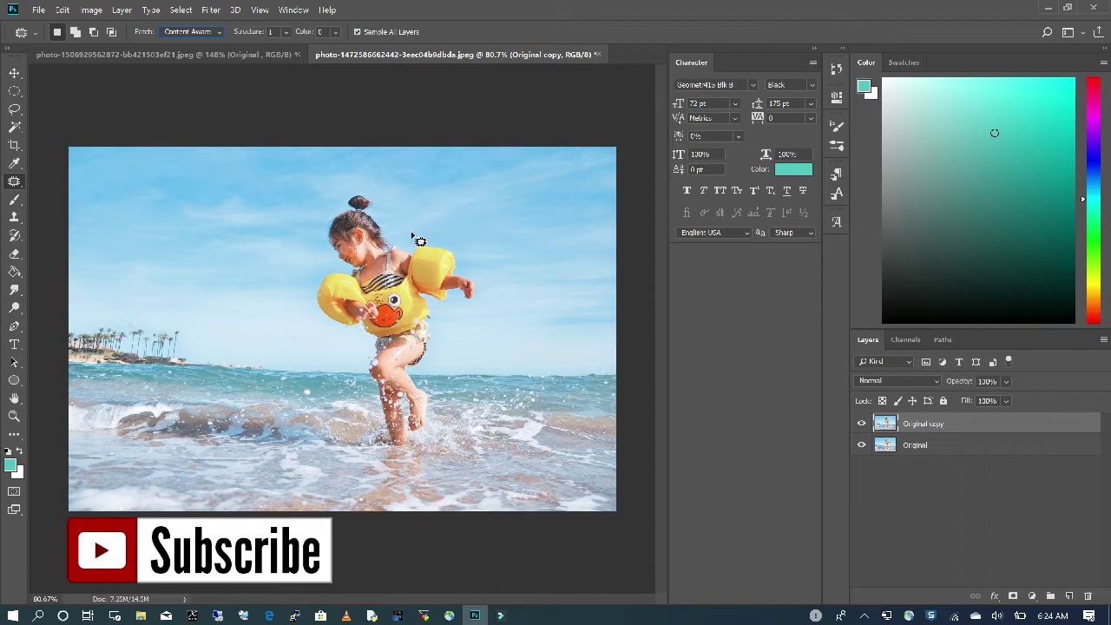
# Patch the girl out of the surf with nearby sea, then deselect
pyautogui.moveTo(412, 234)
pyautogui.mouseDown()
pyautogui.moveTo(362, 186)
pyautogui.moveTo(320, 295)
pyautogui.moveTo(375, 390)
pyautogui.moveTo(438, 434)
pyautogui.moveTo(451, 316)
pyautogui.moveTo(476, 310)
pyautogui.moveTo(484, 282)
pyautogui.moveTo(453, 248)
pyautogui.moveTo(405, 243)
pyautogui.moveTo(398, 284)
pyautogui.moveTo(511, 306)
pyautogui.mouseUp()
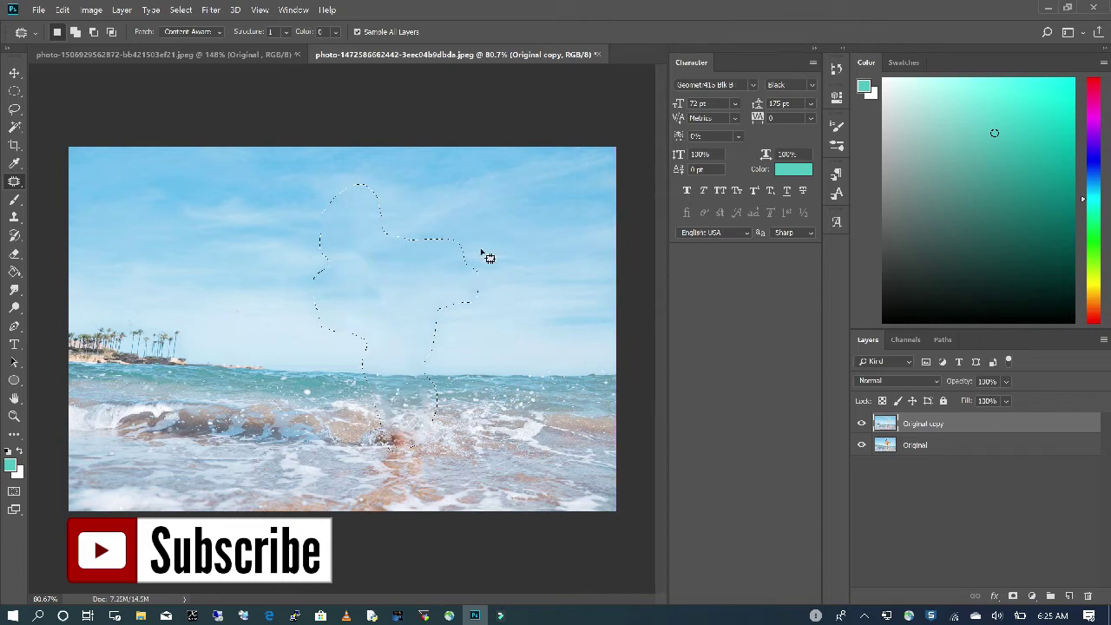
pyautogui.press('m')
pyautogui.hotkey('ctrl', 'd')
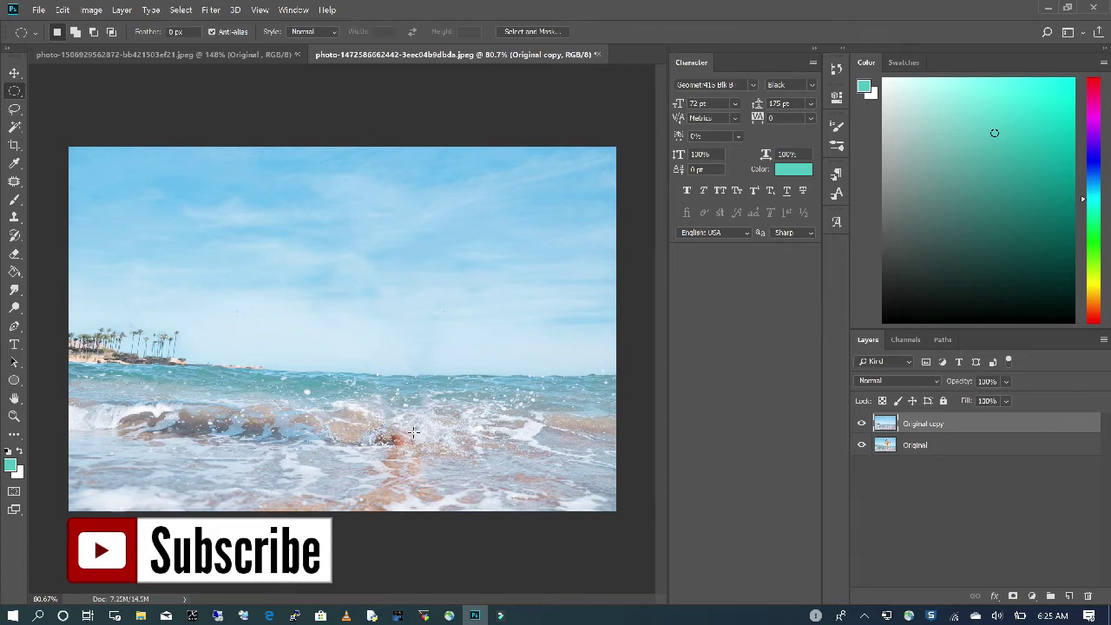
# Cover the leftover leg traces in the surf with nearby water, then deselect
pyautogui.moveTo(413, 431); pyautogui.dragTo(384, 452)
pyautogui.click(14, 183)
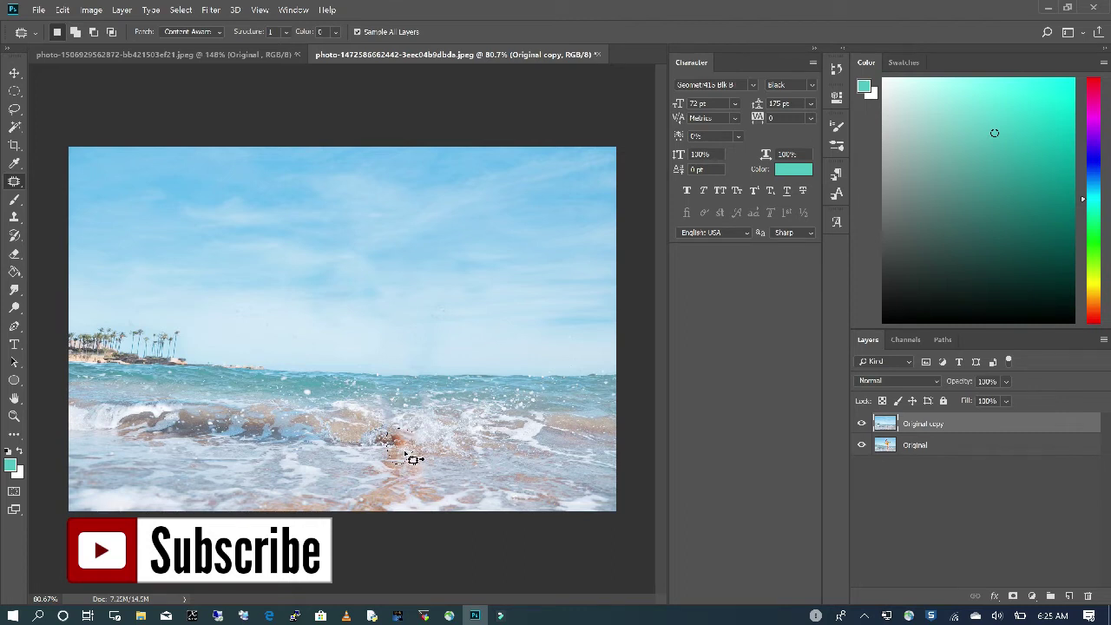
pyautogui.moveTo(410, 453)
pyautogui.mouseDown()
pyautogui.moveTo(450, 453)
pyautogui.moveTo(454, 477)
pyautogui.mouseUp()
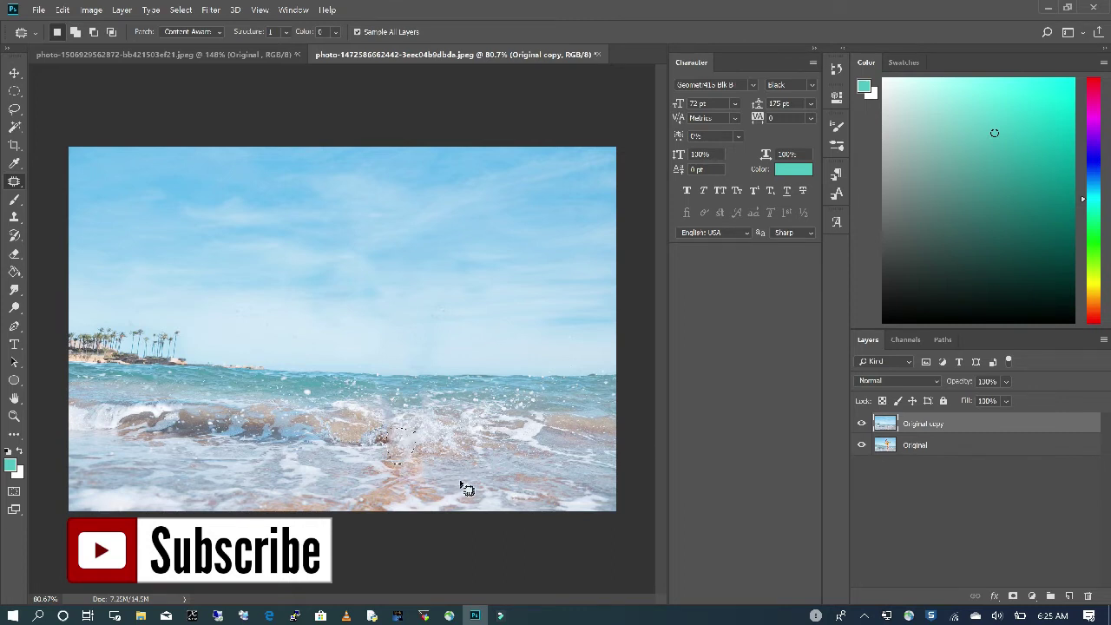
pyautogui.hotkey('ctrl', 'd')
pyautogui.press('m')
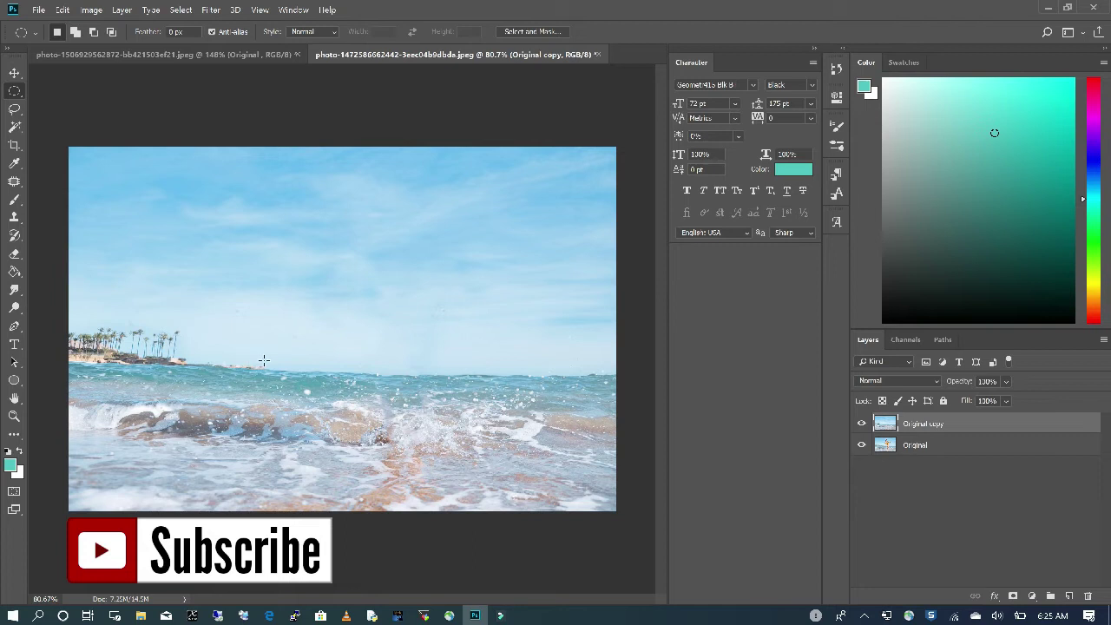
# Patch the small spot on the horizon with nearby sea
pyautogui.click(14, 180)
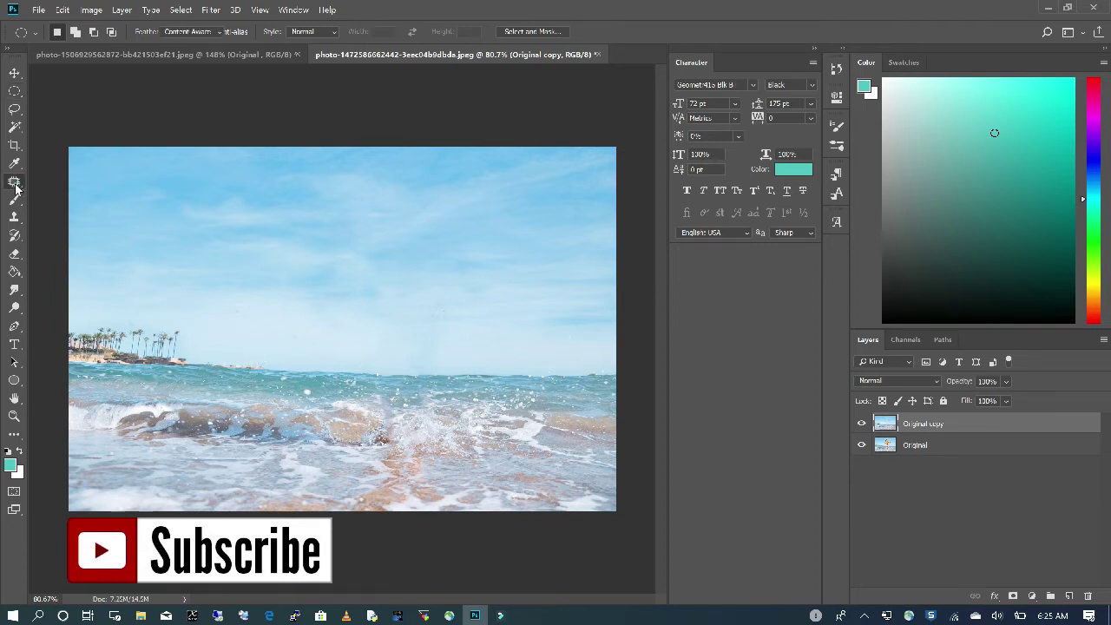
pyautogui.moveTo(265, 363)
pyautogui.mouseDown()
pyautogui.moveTo(223, 376)
pyautogui.moveTo(247, 371)
pyautogui.mouseUp()
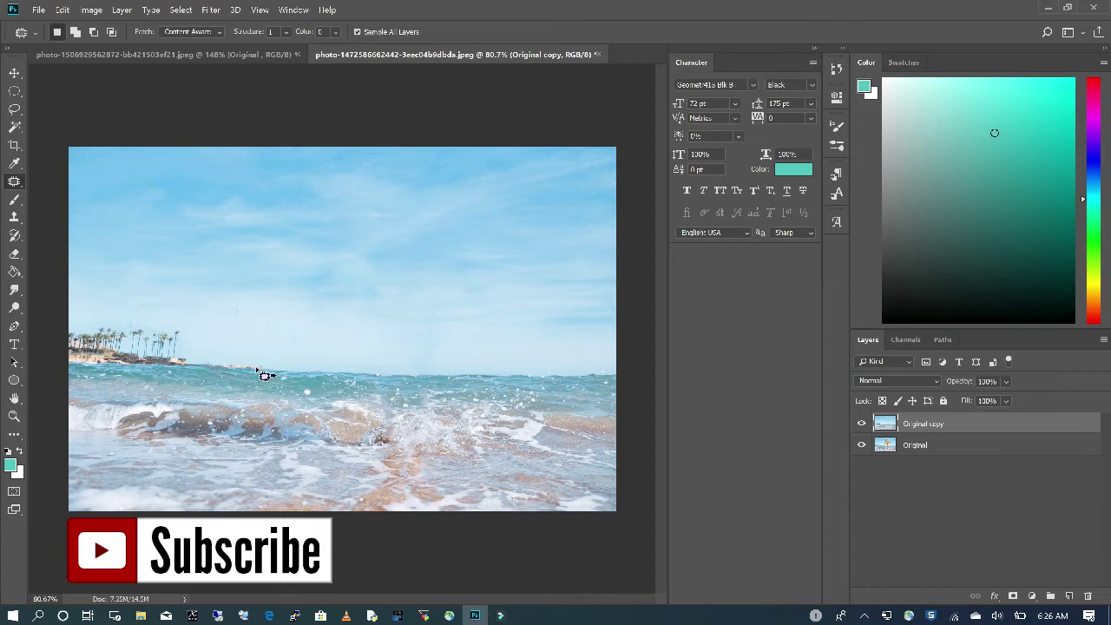
pyautogui.moveTo(297, 374); pyautogui.dragTo(330, 384)
pyautogui.hotkey('ctrl', 'd')
# Outline the palm-tree island and replace it with sky and sea, then deselect
pyautogui.moveTo(207, 362); pyautogui.dragTo(137, 373)
pyautogui.moveTo(137, 373)
pyautogui.mouseDown()
pyautogui.moveTo(255, 384)
pyautogui.moveTo(267, 363)
pyautogui.mouseUp()
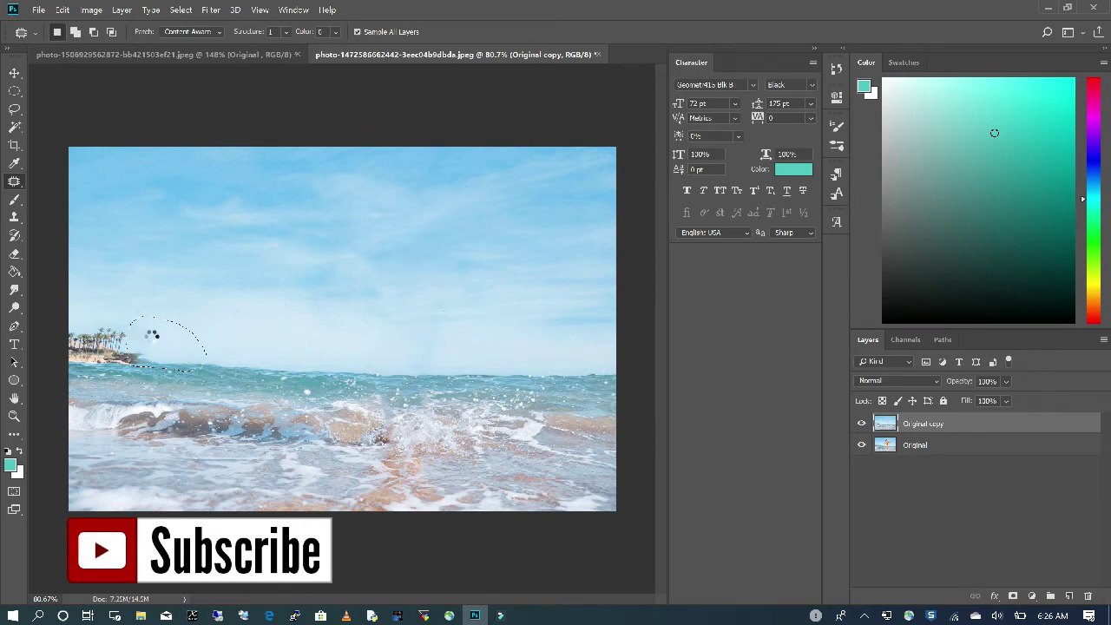
pyautogui.moveTo(161, 340)
pyautogui.mouseDown()
pyautogui.moveTo(148, 323)
pyautogui.moveTo(129, 330)
pyautogui.moveTo(156, 356)
pyautogui.moveTo(230, 378)
pyautogui.moveTo(233, 366)
pyautogui.mouseUp()
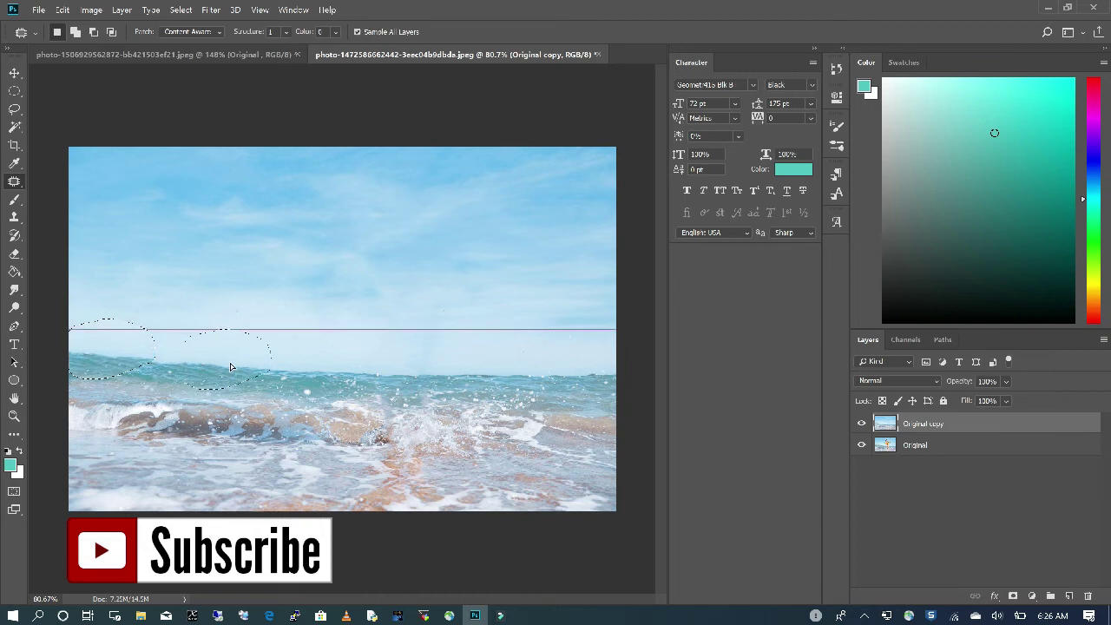
pyautogui.moveTo(235, 365); pyautogui.dragTo(235, 365)
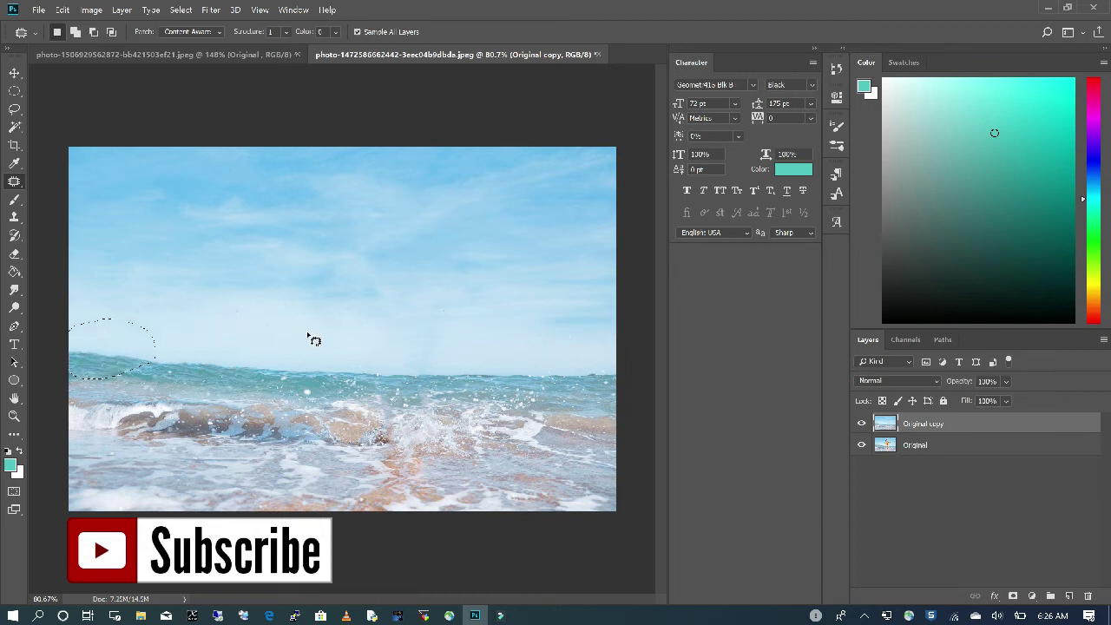
pyautogui.hotkey('ctrl', 'd')
pyautogui.press('m')
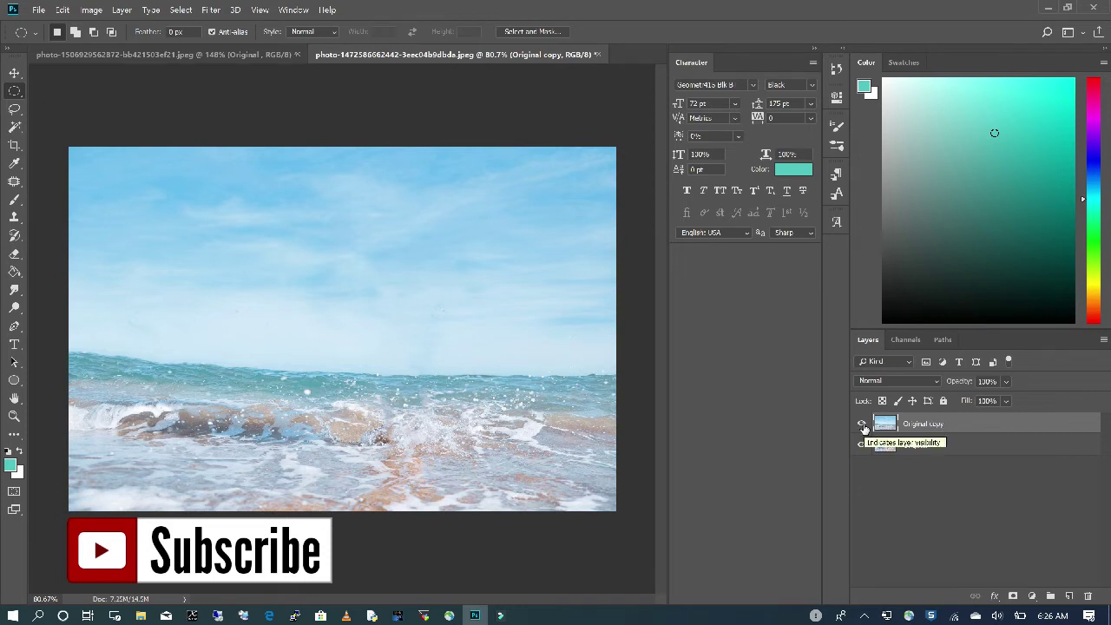
pyautogui.click(862, 425)
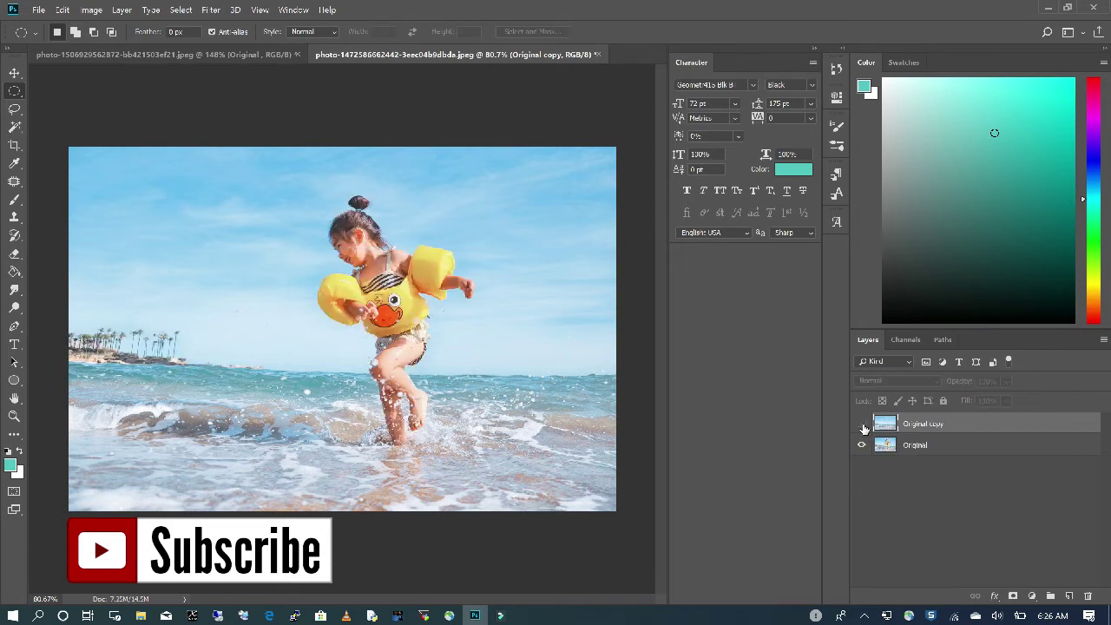
pyautogui.click(862, 425)
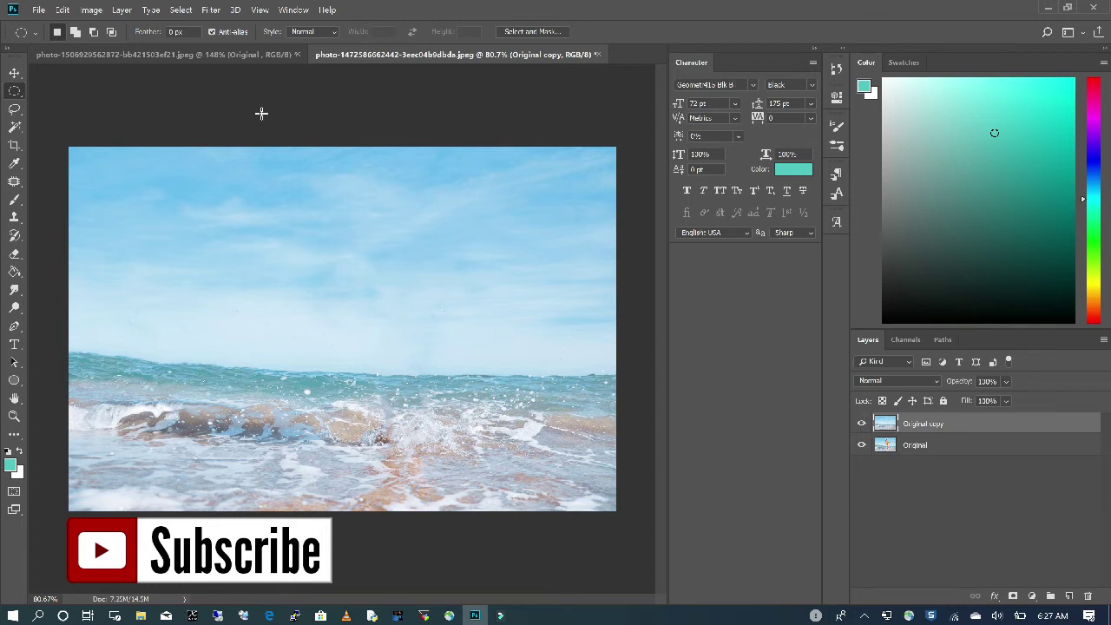
# Switch to the aerial beach photo and set the Patch tool to Normal mode
pyautogui.click(268, 55)
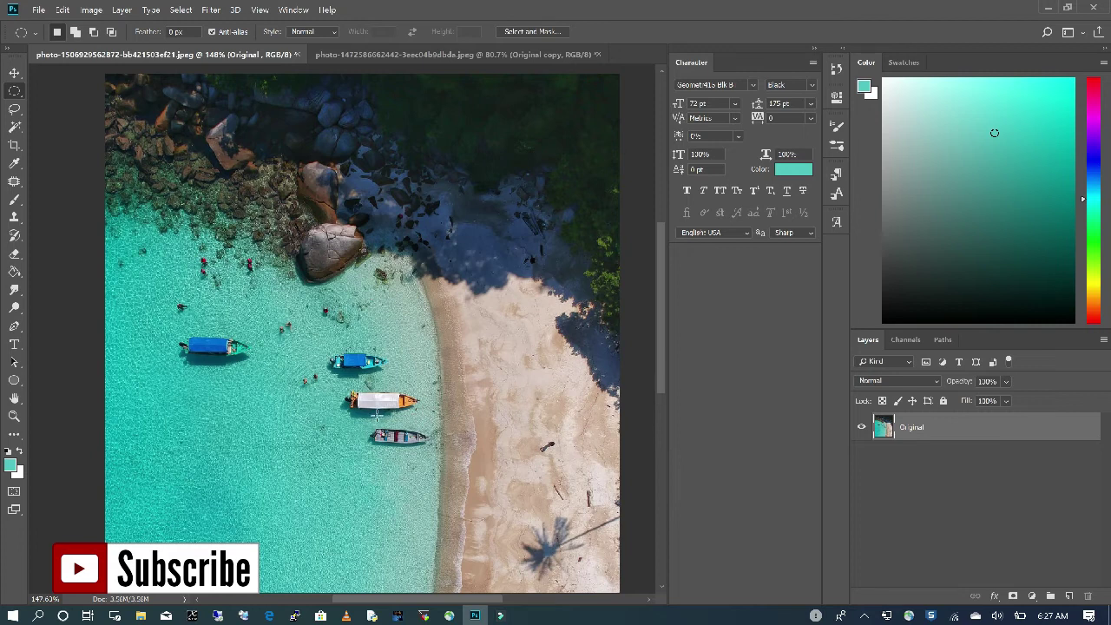
pyautogui.click(13, 184)
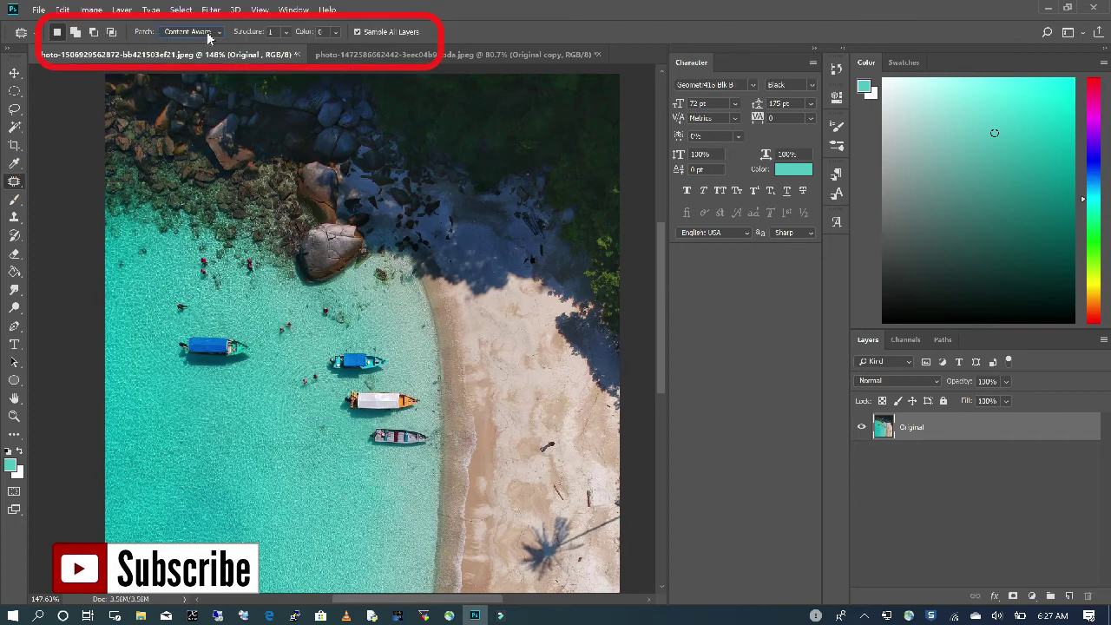
pyautogui.click(208, 35)
pyautogui.click(202, 41)
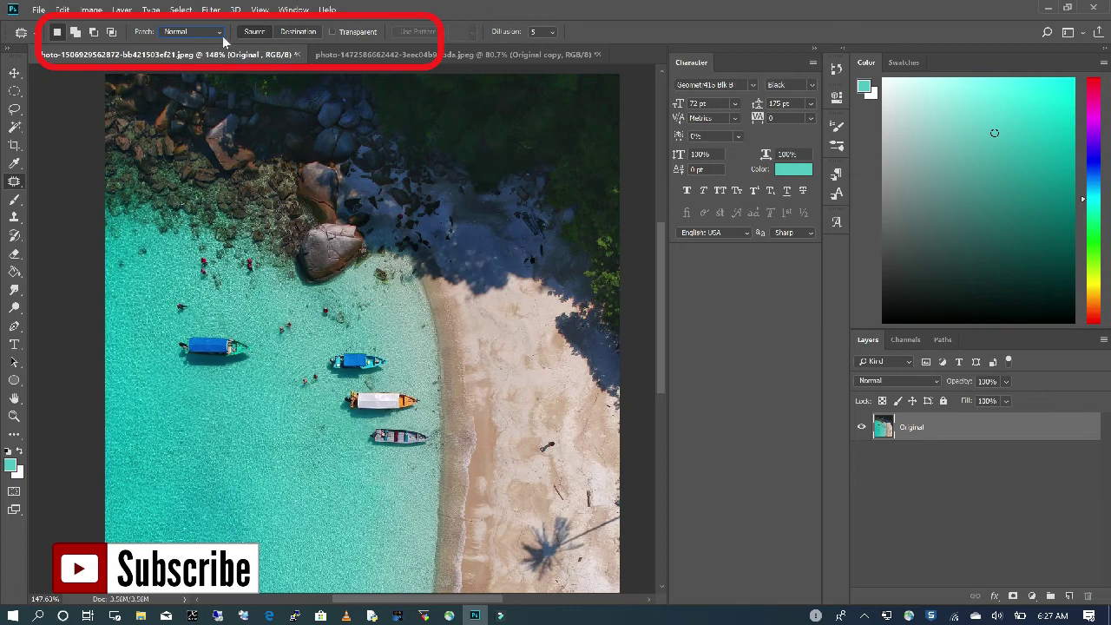
# With Patch set to Destination, copy the small grey boat twice down the shoreline
pyautogui.click(299, 32)
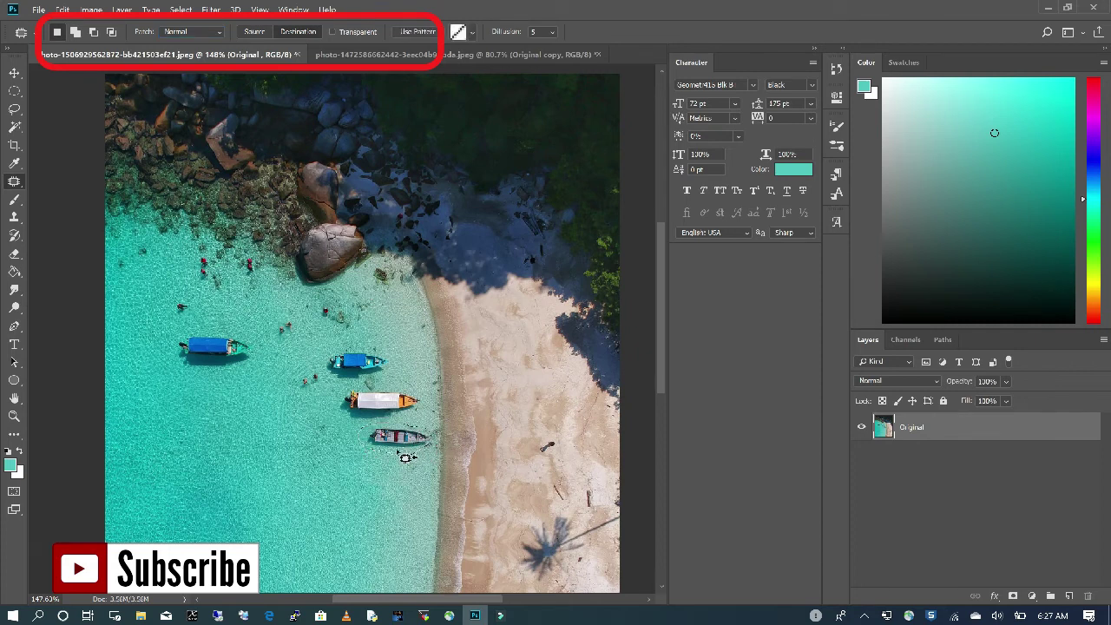
pyautogui.moveTo(401, 436); pyautogui.dragTo(395, 491)
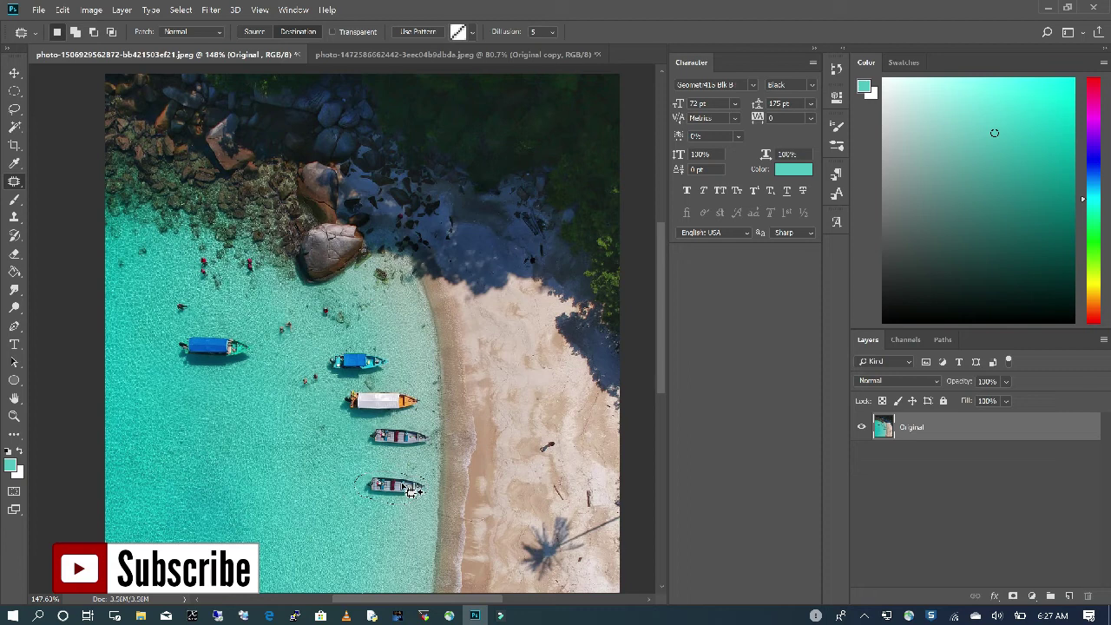
pyautogui.moveTo(400, 489); pyautogui.dragTo(393, 569)
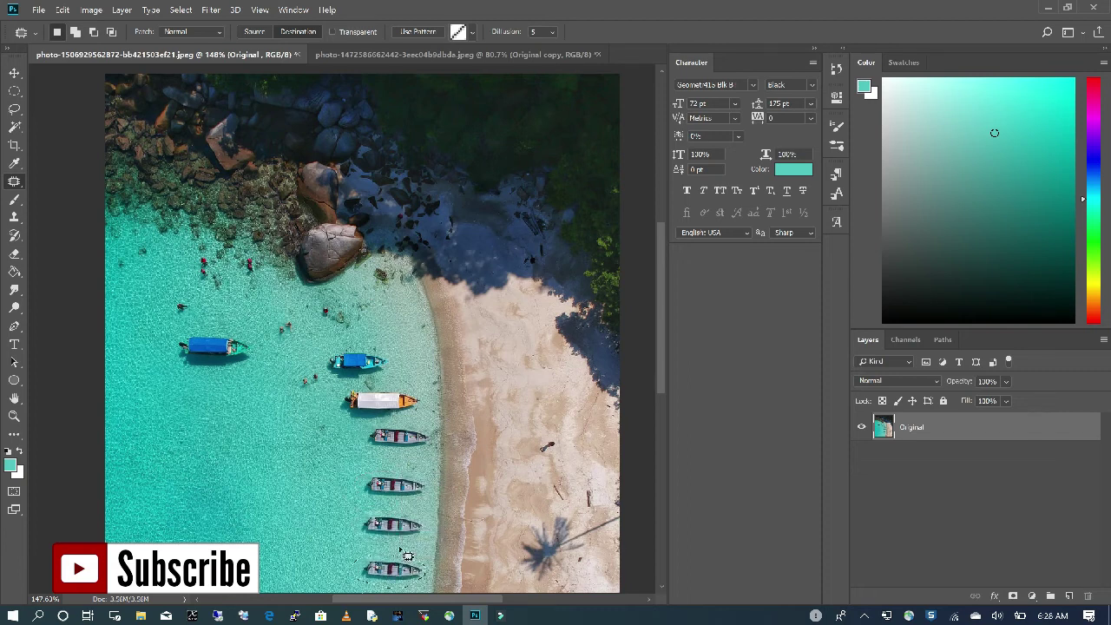
pyautogui.hotkey('ctrl', 'd')
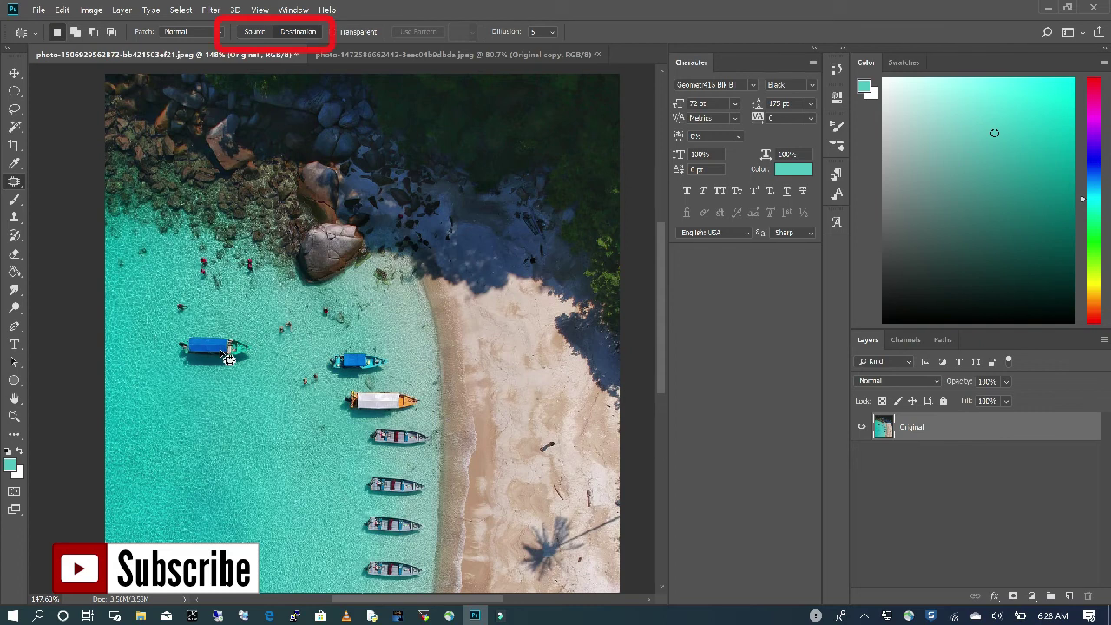
# With Patch set to Source, patch the left blue-roofed boat into plain water
pyautogui.click(255, 32)
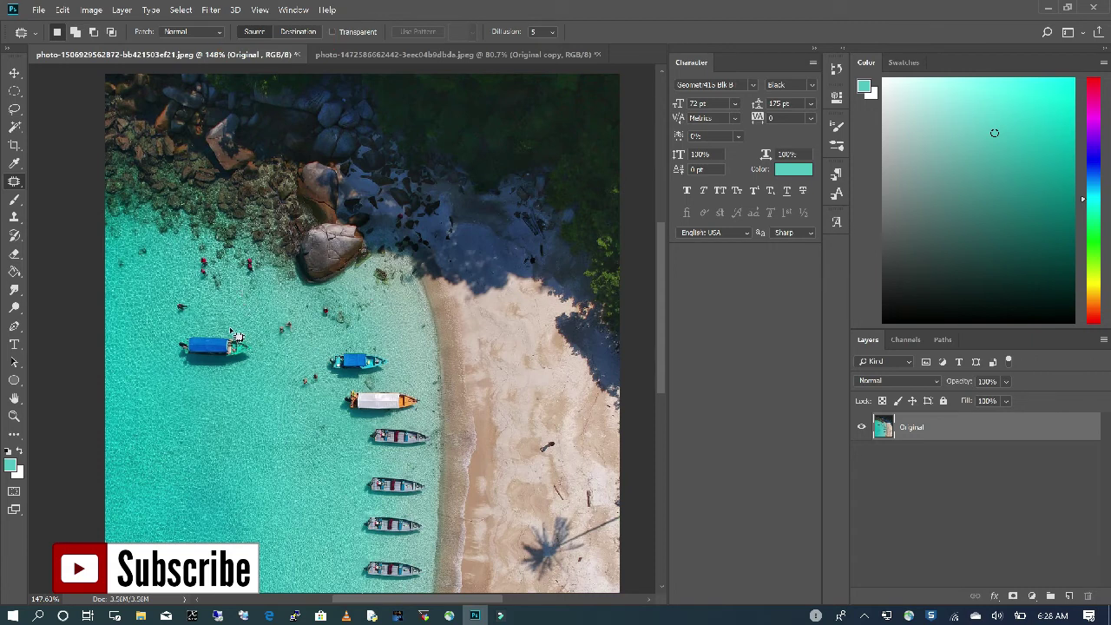
pyautogui.moveTo(237, 336); pyautogui.dragTo(250, 376)
pyautogui.moveTo(250, 377)
pyautogui.mouseDown()
pyautogui.moveTo(222, 354)
pyautogui.moveTo(216, 424)
pyautogui.mouseUp()
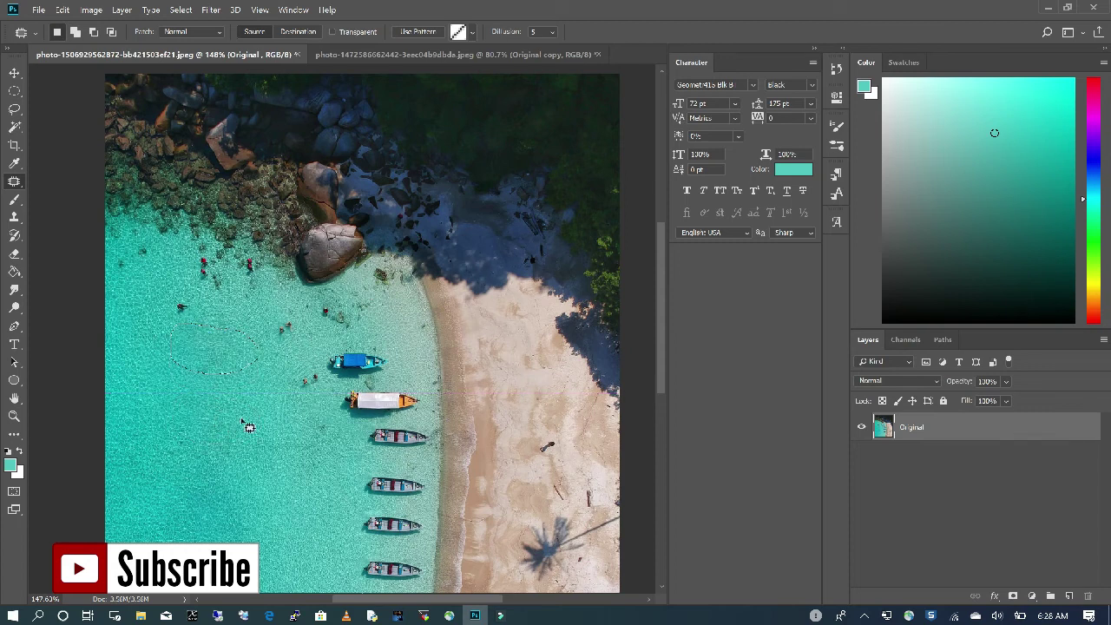
pyautogui.hotkey('ctrl', 'd')
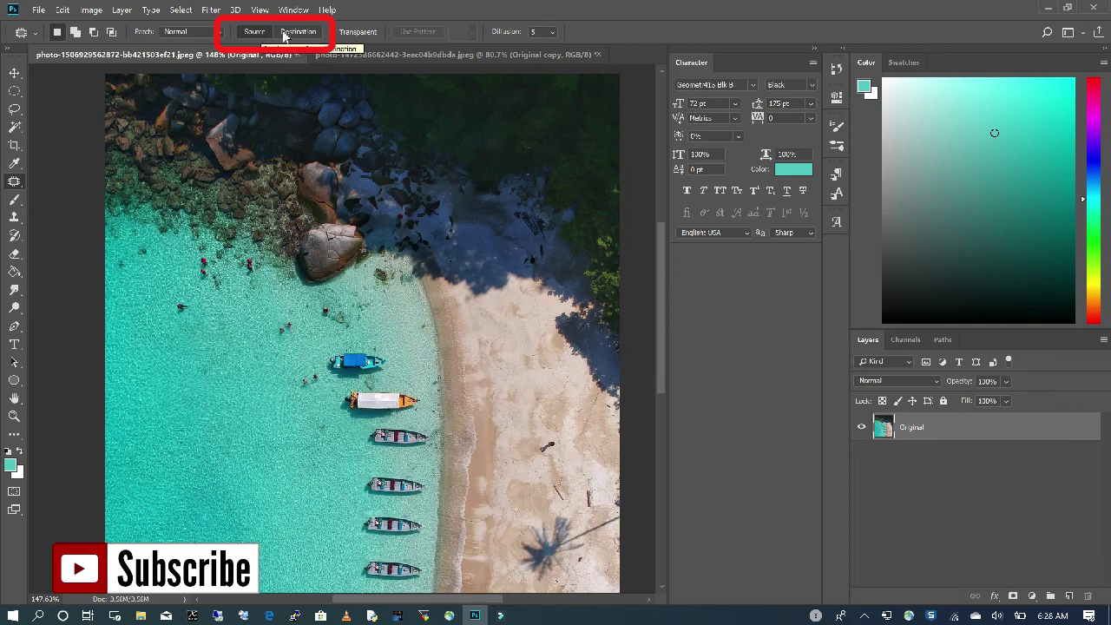
# With Patch set to Destination, copy the white-roofed boat down-left, lower down, and up-left
pyautogui.click(296, 35)
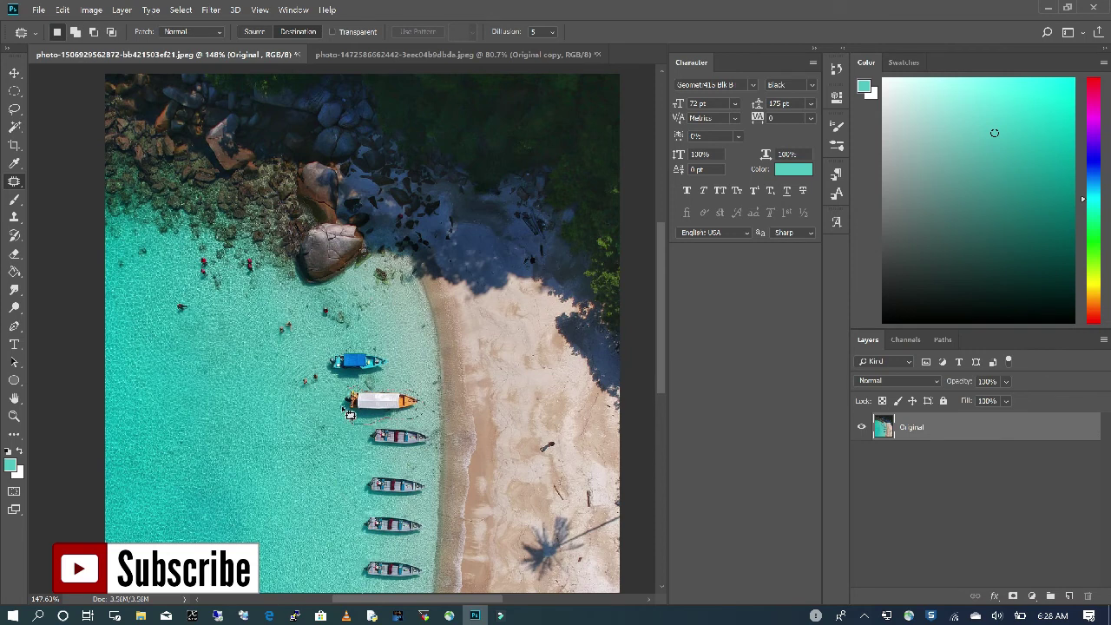
pyautogui.moveTo(345, 408)
pyautogui.mouseDown()
pyautogui.moveTo(230, 404)
pyautogui.moveTo(288, 469)
pyautogui.mouseUp()
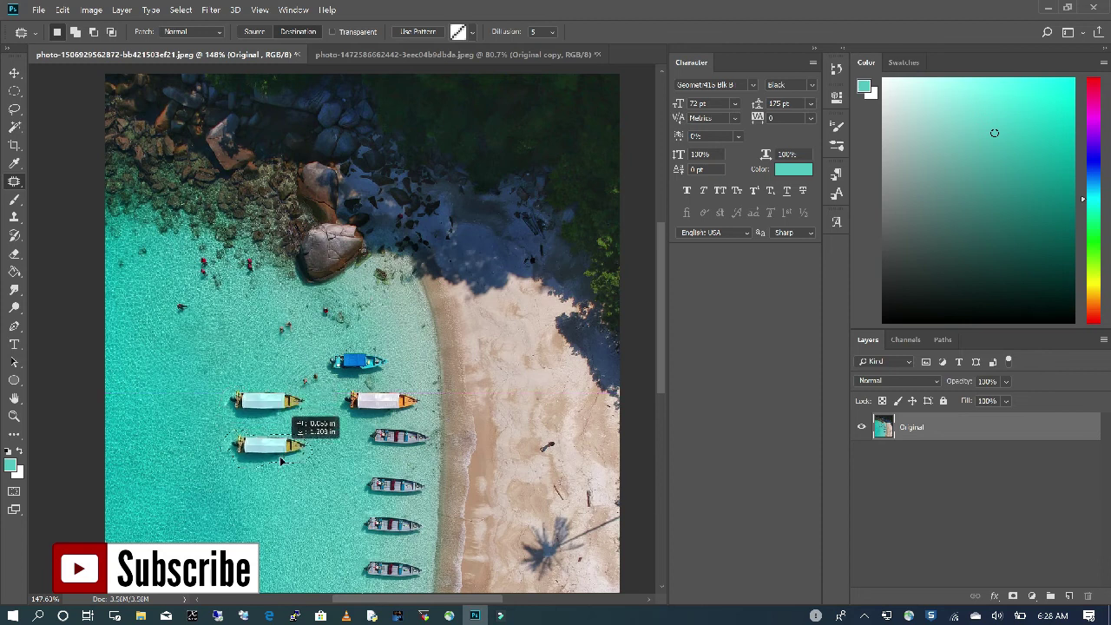
pyautogui.moveTo(279, 466); pyautogui.dragTo(283, 531)
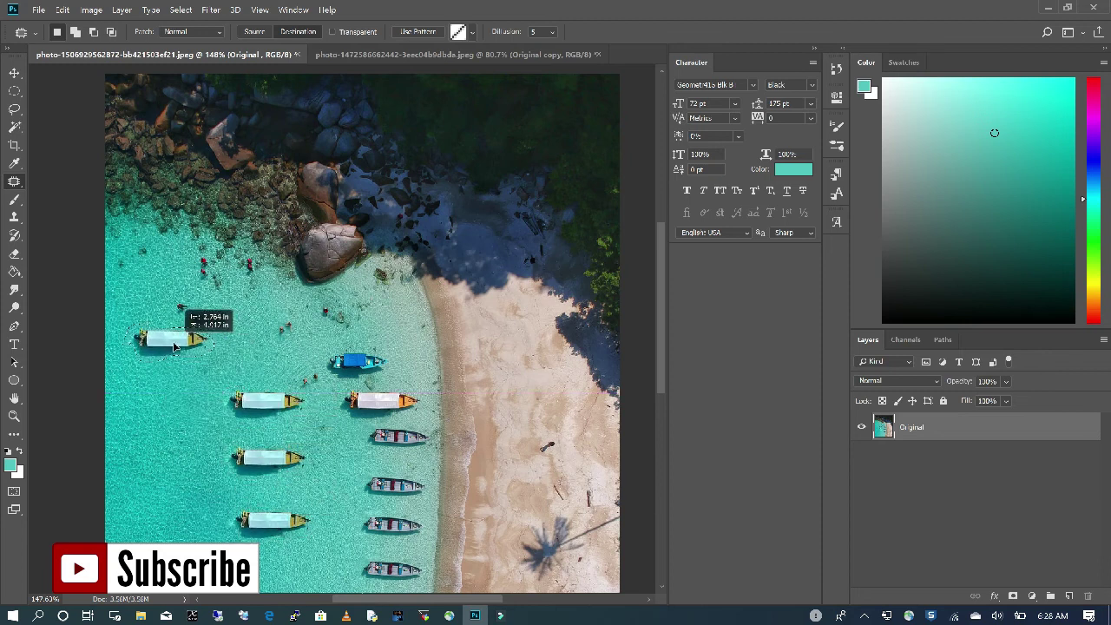
pyautogui.moveTo(283, 531); pyautogui.dragTo(180, 348)
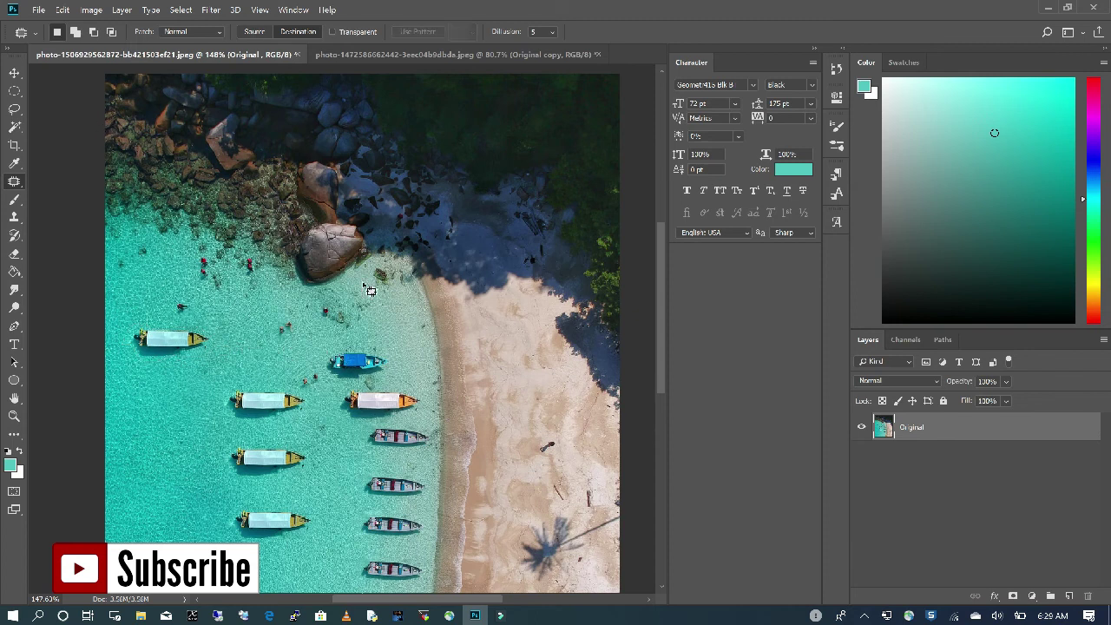